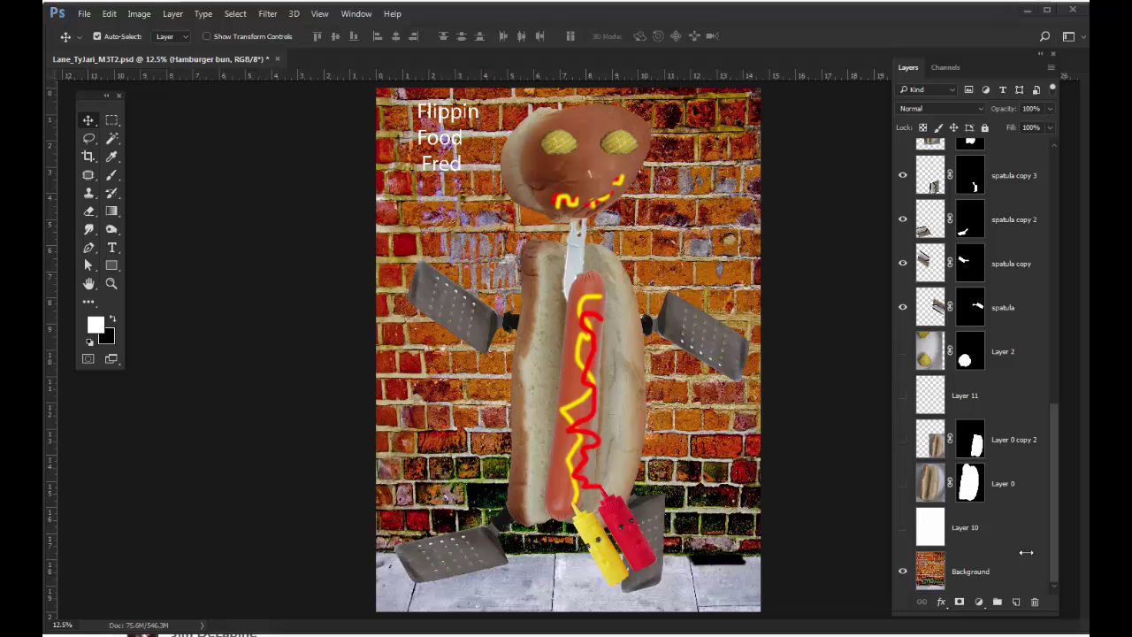
Step: Hide the brick-wall Background layer and show the white Layer 10 behind the hot dog
click(904, 573)
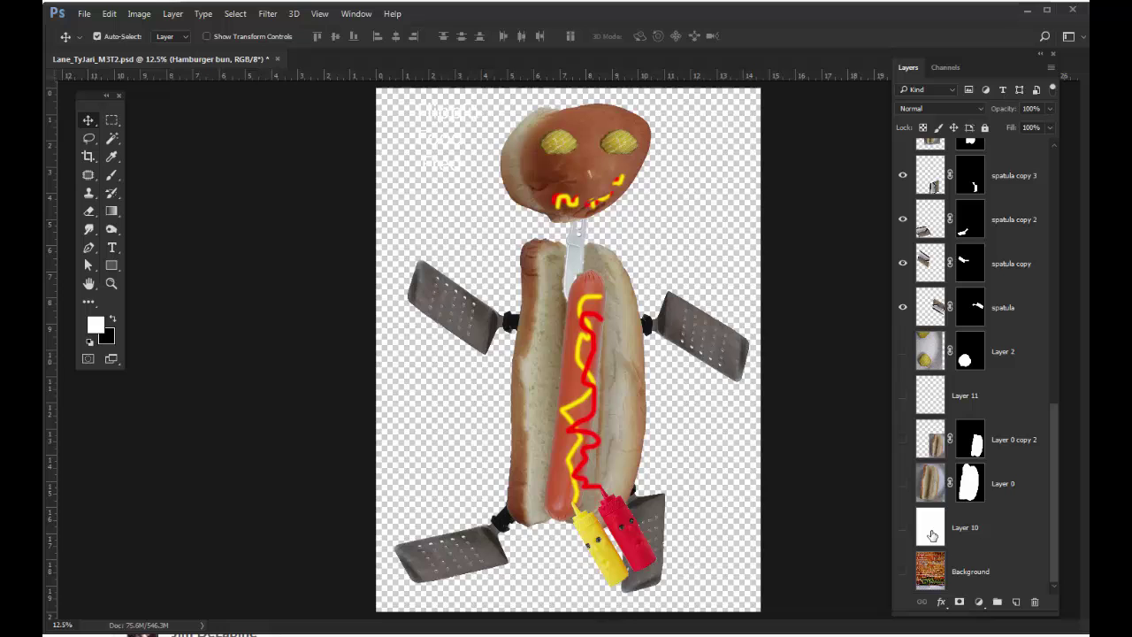
click(904, 529)
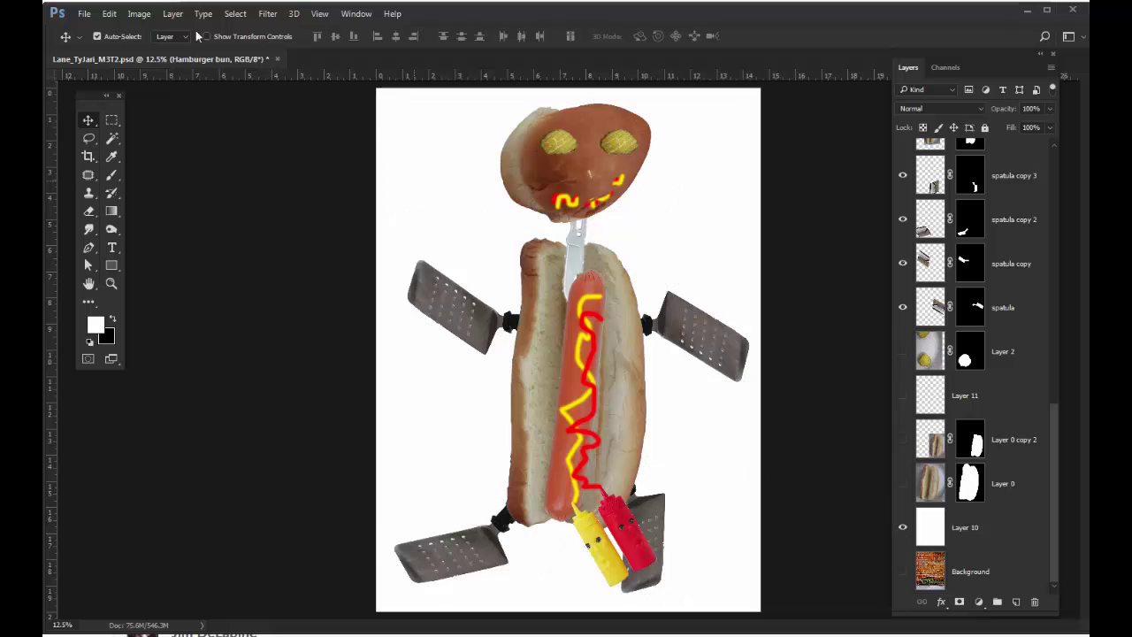
click(140, 14)
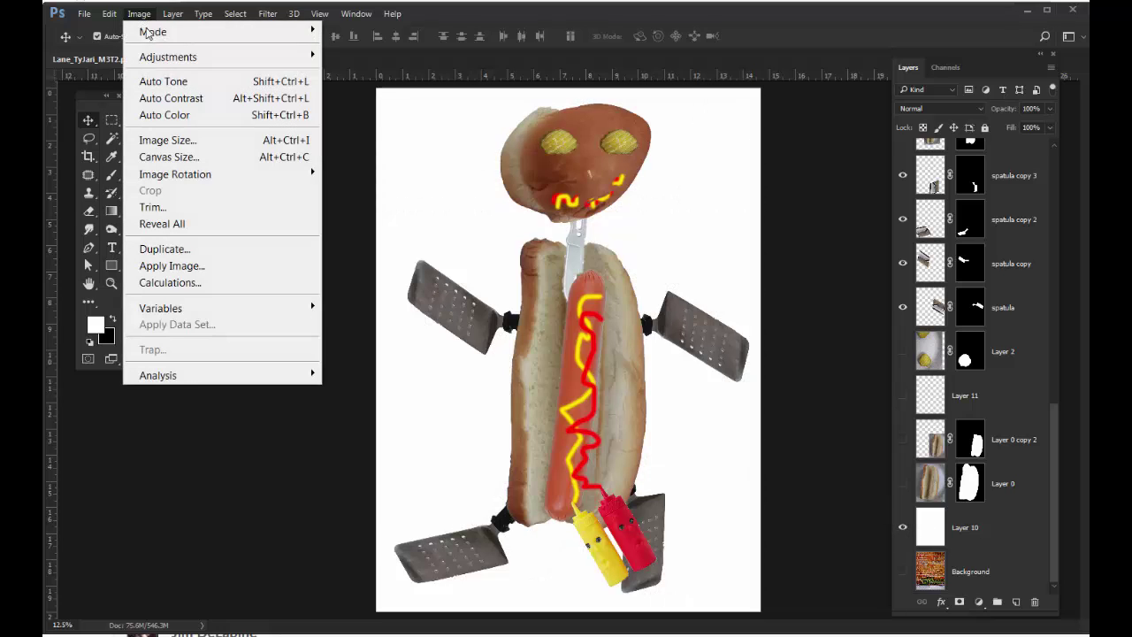
click(188, 141)
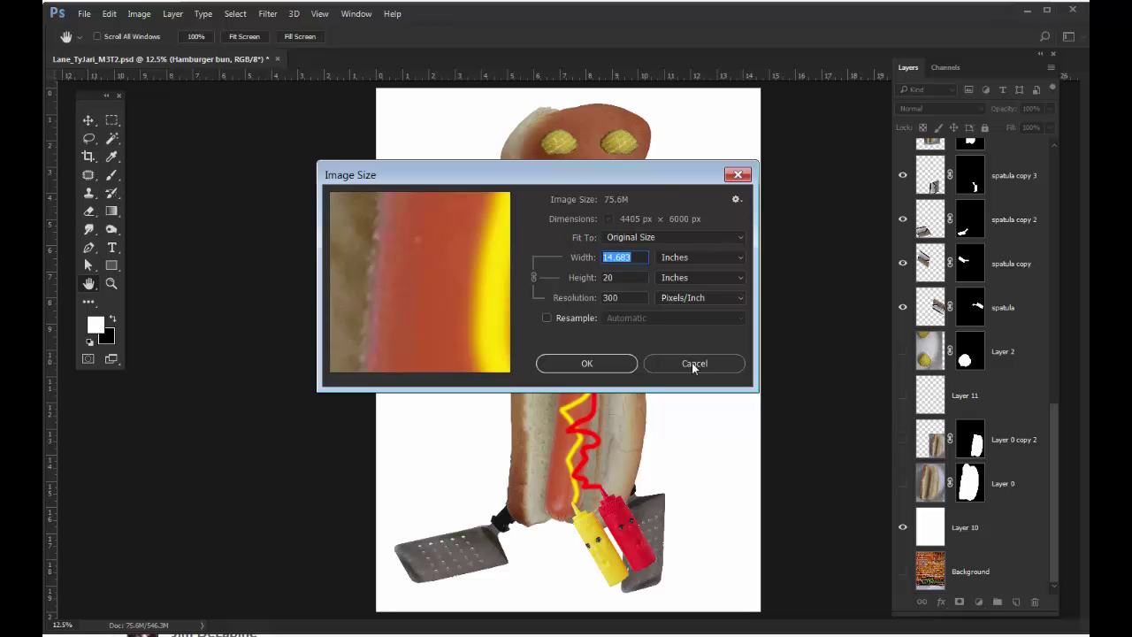
click(692, 363)
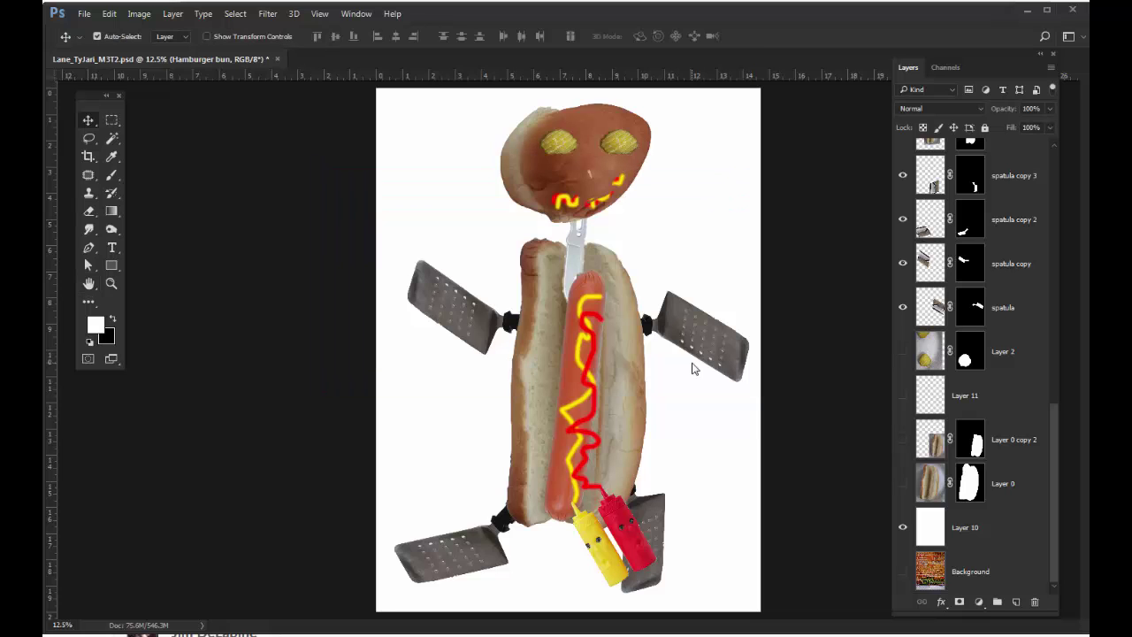
Step: Delete the layers from Layer 2 down through the white Layer 10
click(1007, 309)
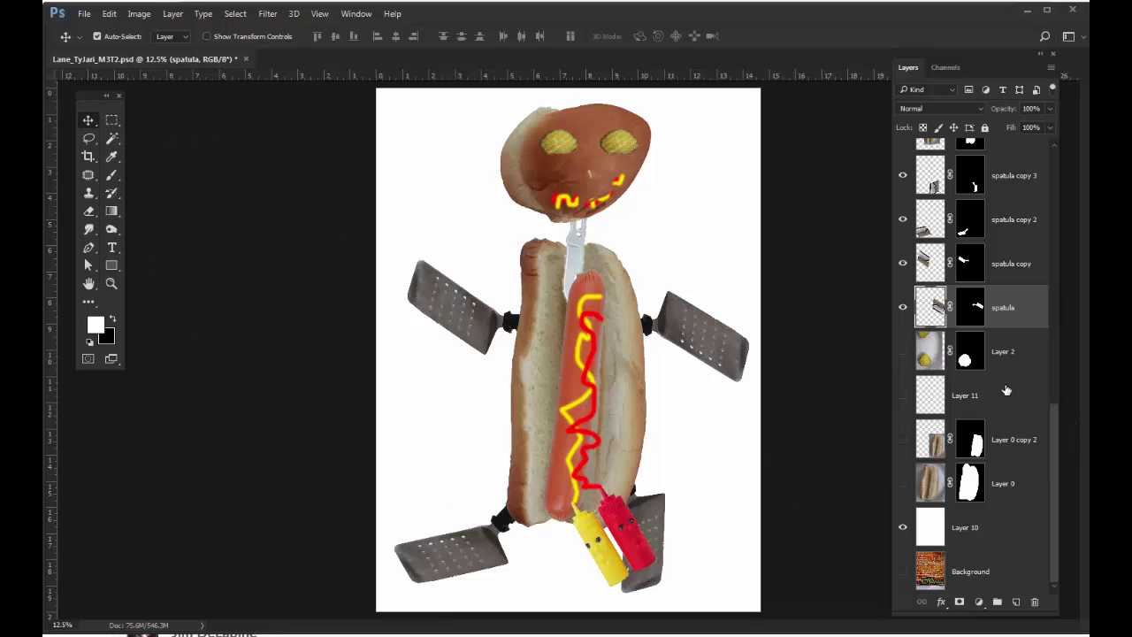
click(1017, 358)
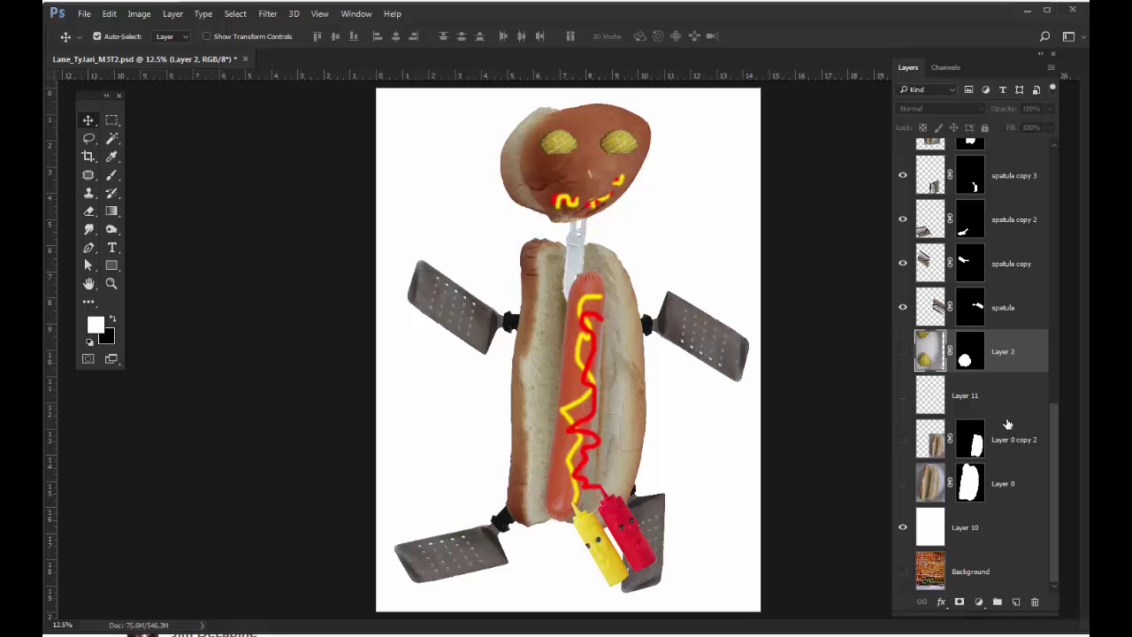
shift+click(1011, 531)
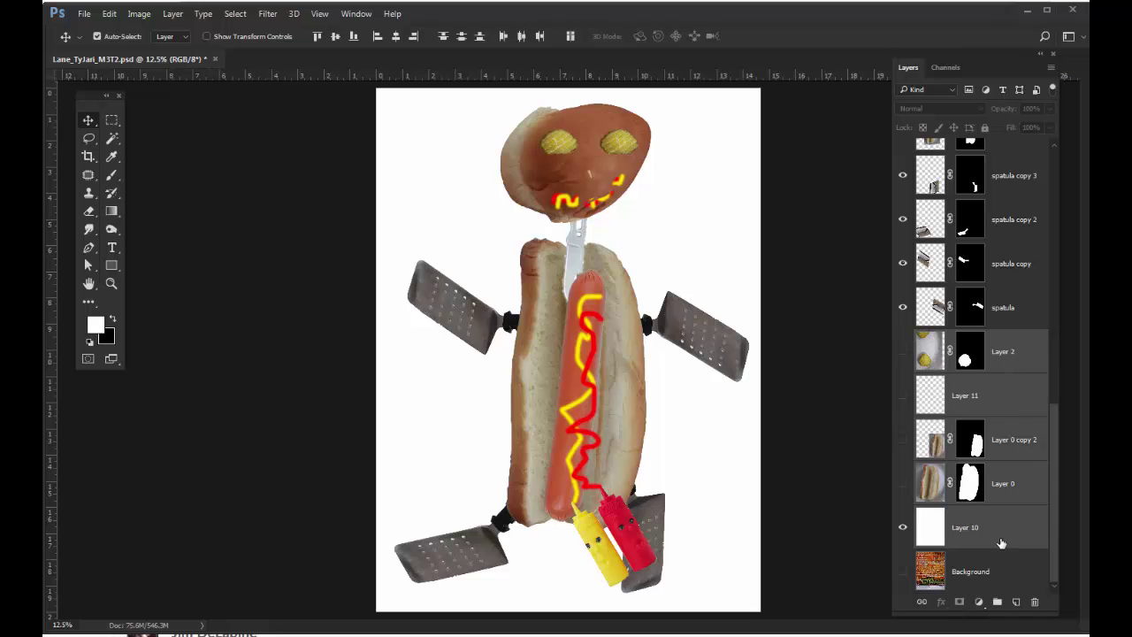
drag(1000, 539, 1020, 575)
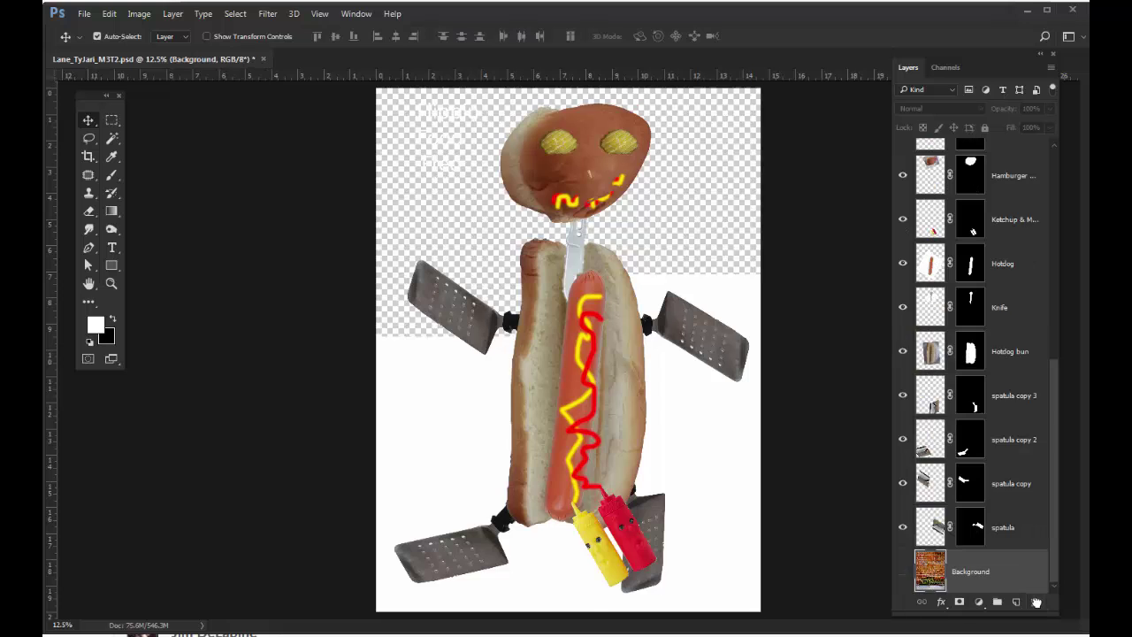
scroll(1014, 478, up, 5)
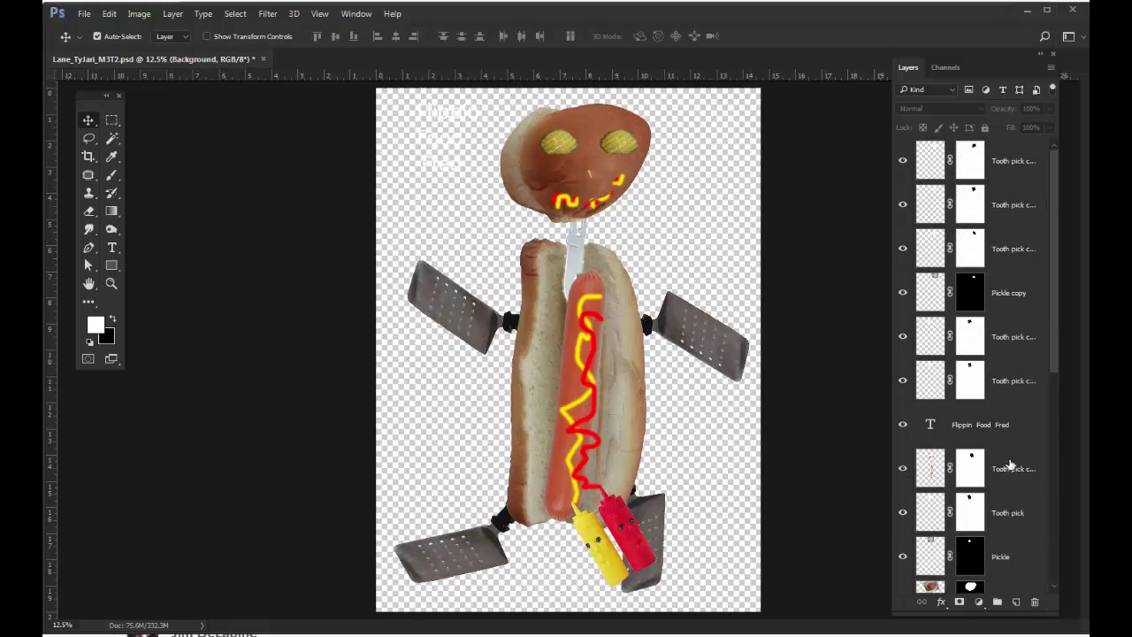
scroll(1011, 464, down, 5)
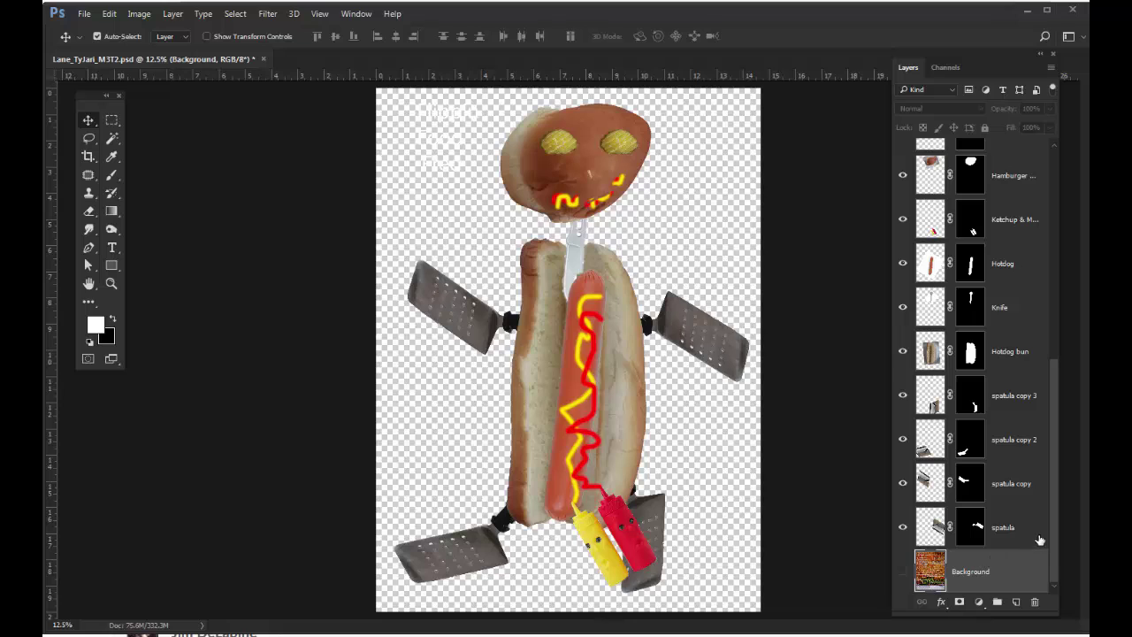
Step: Select every layer from spatula up to the topmost Tooth pick layers
click(1011, 530)
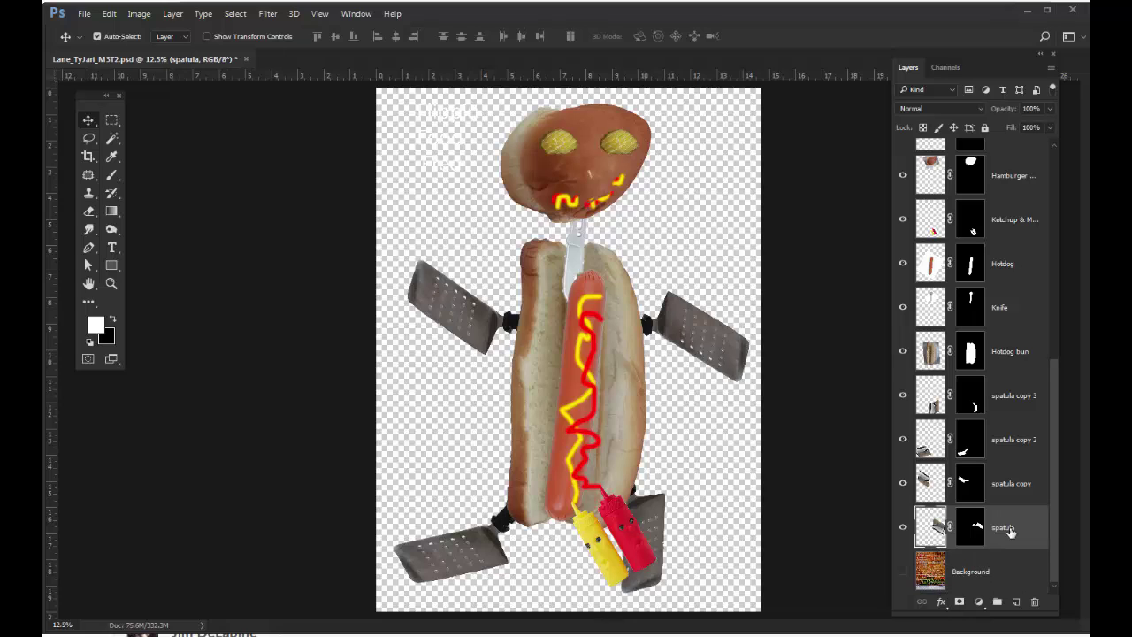
scroll(968, 386, up, 8)
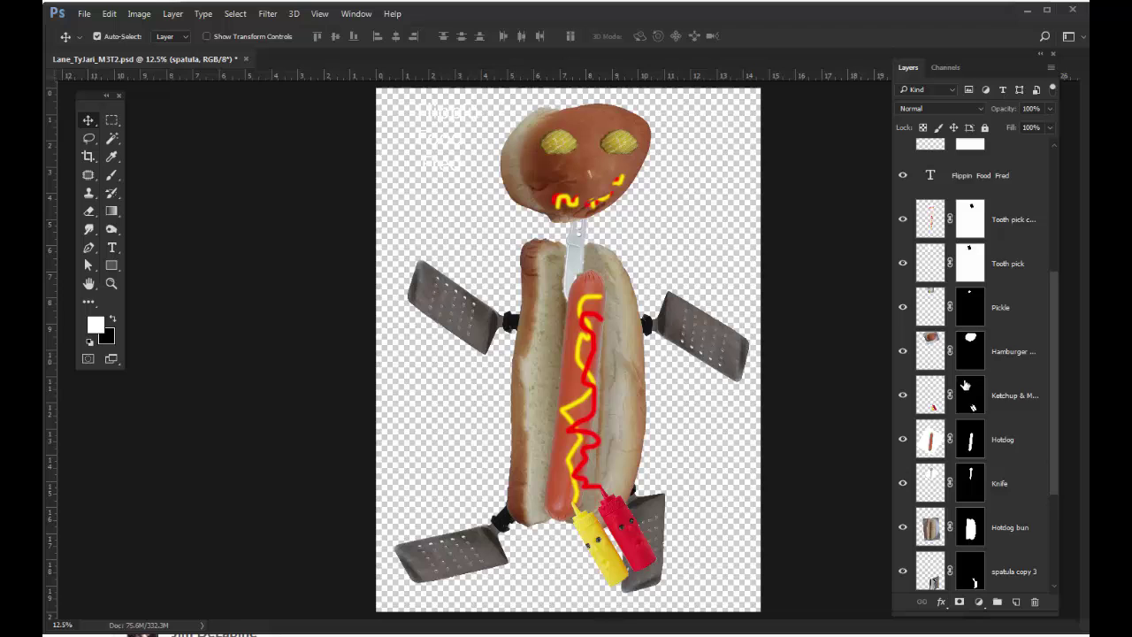
scroll(1020, 239, down, 1)
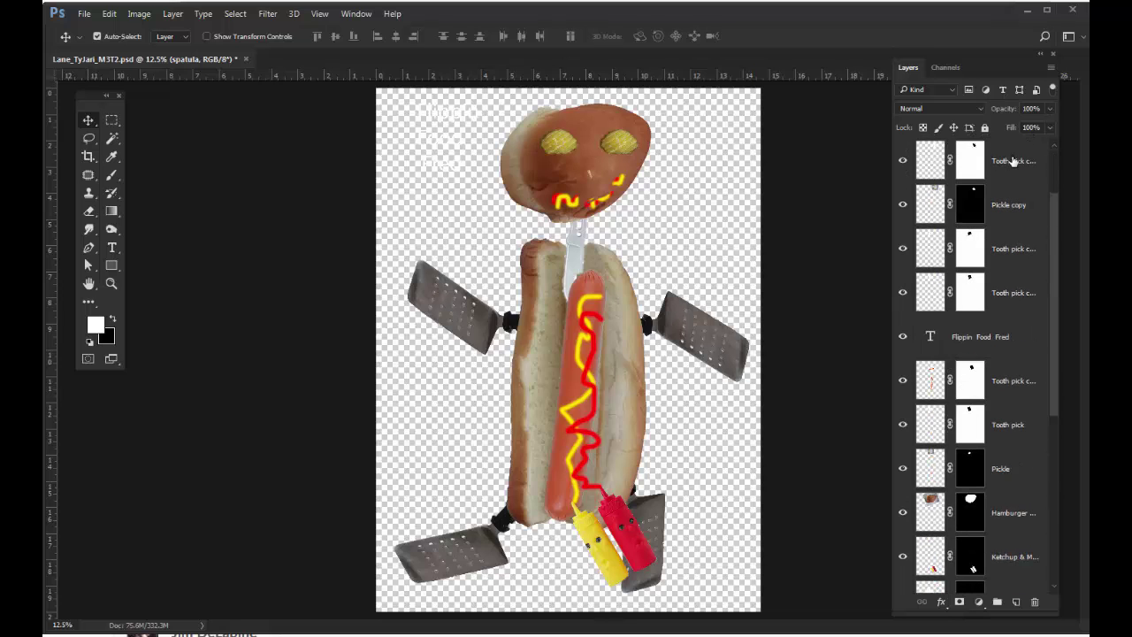
shift+click(1013, 162)
scroll(976, 261, down, 3)
scroll(976, 265, up, 5)
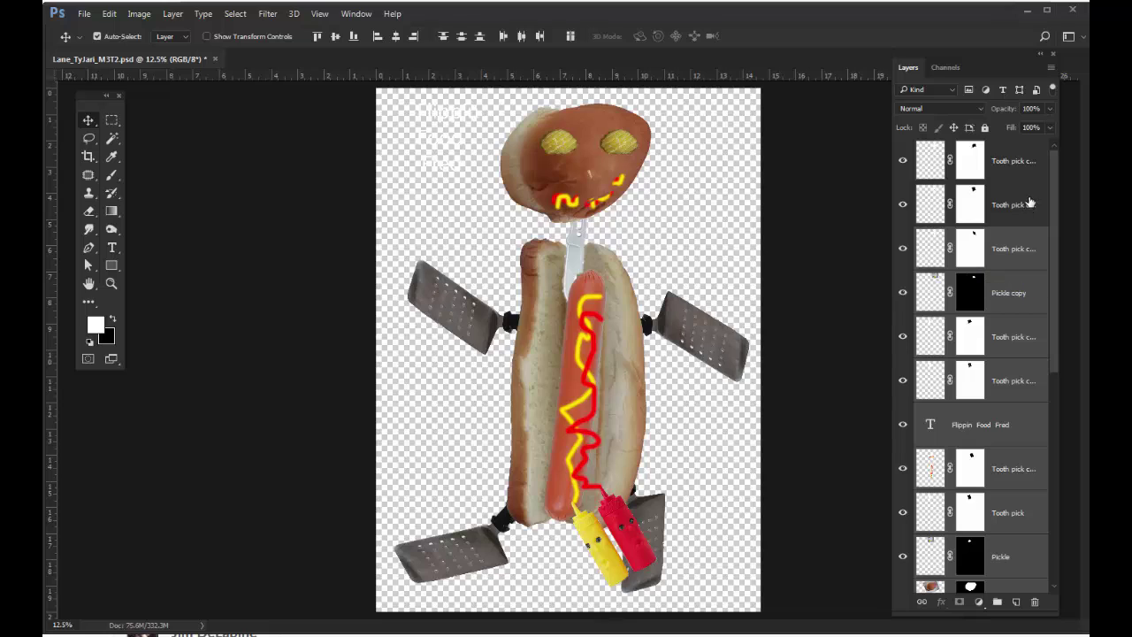
shift+click(1017, 157)
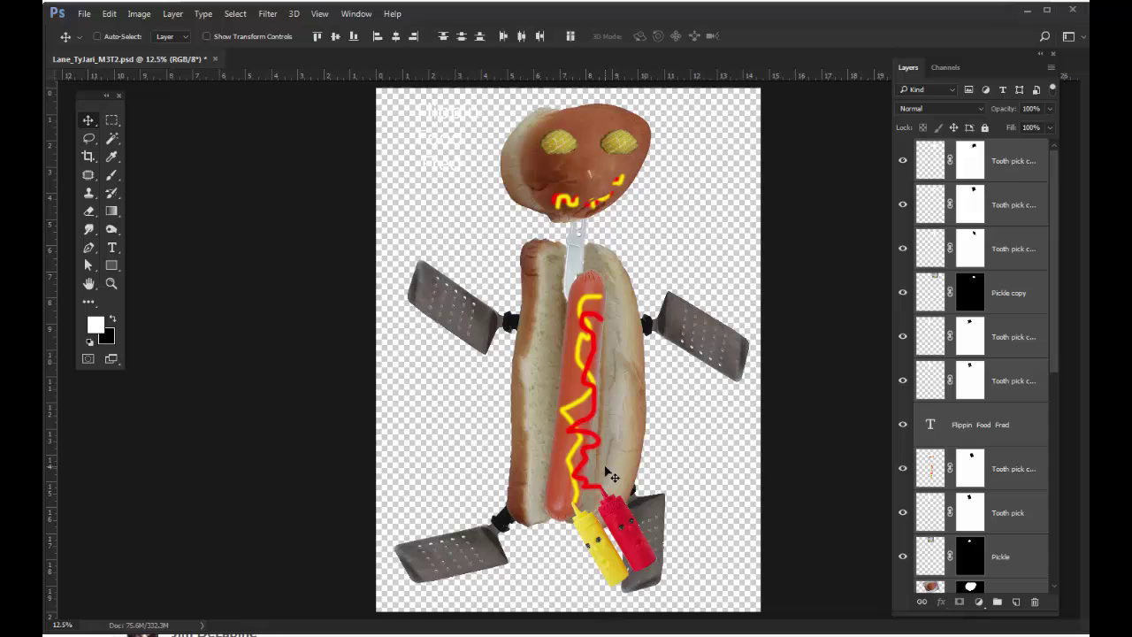
Step: Scale all selected character layers down together to about 80% and commit the transform
key(ctrl+t)
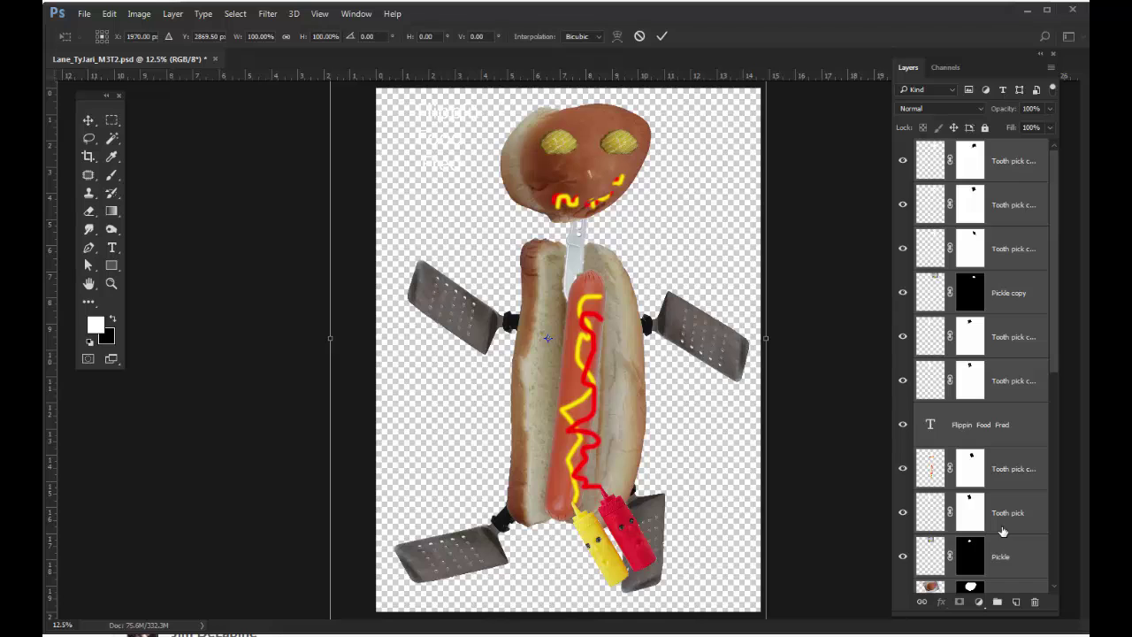
key(ctrl+0)
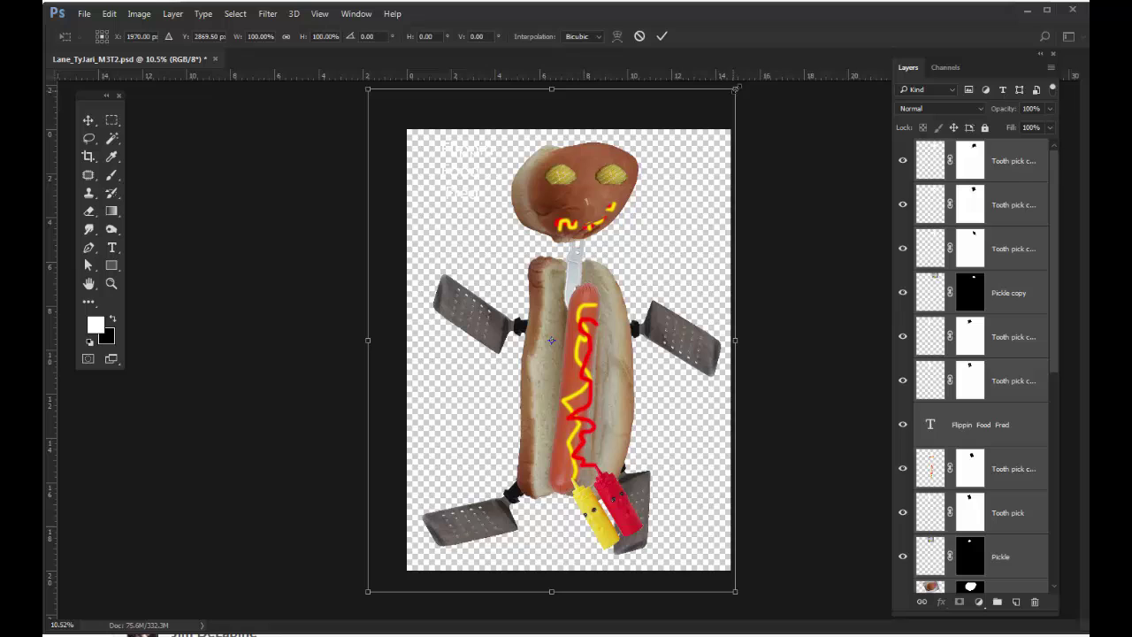
drag(735, 90, 705, 142)
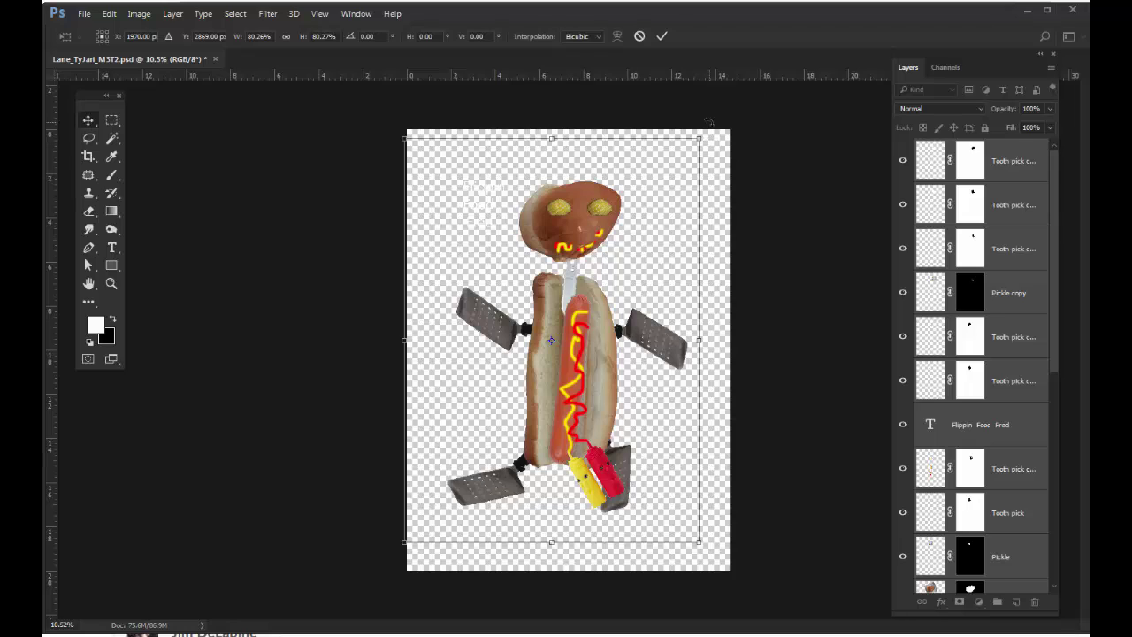
key(Return)
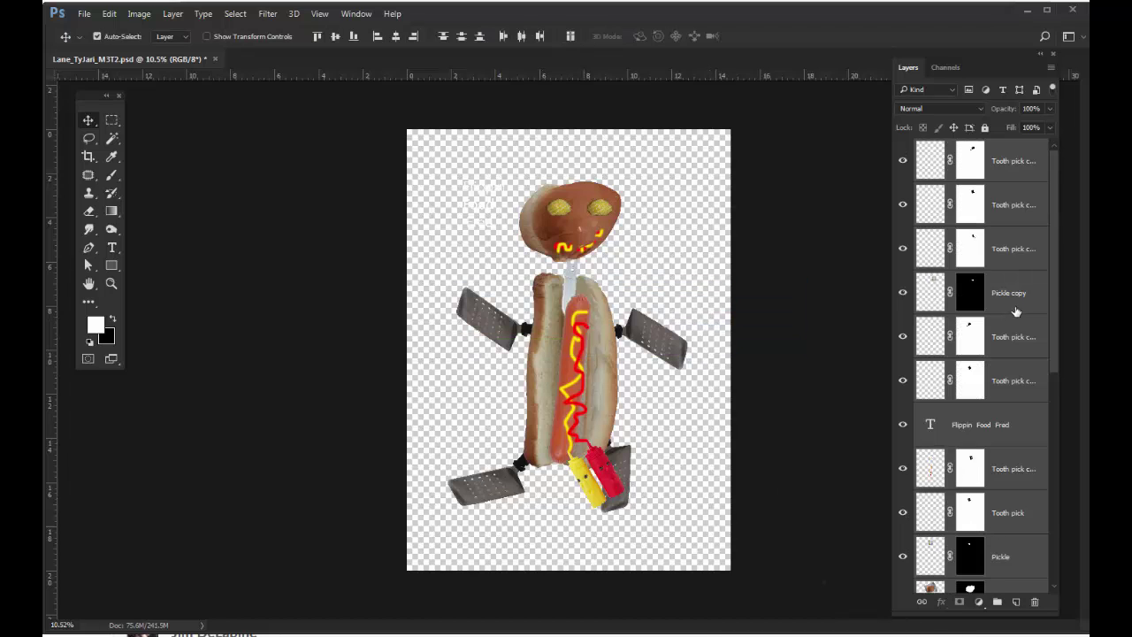
drag(1056, 288, 1038, 509)
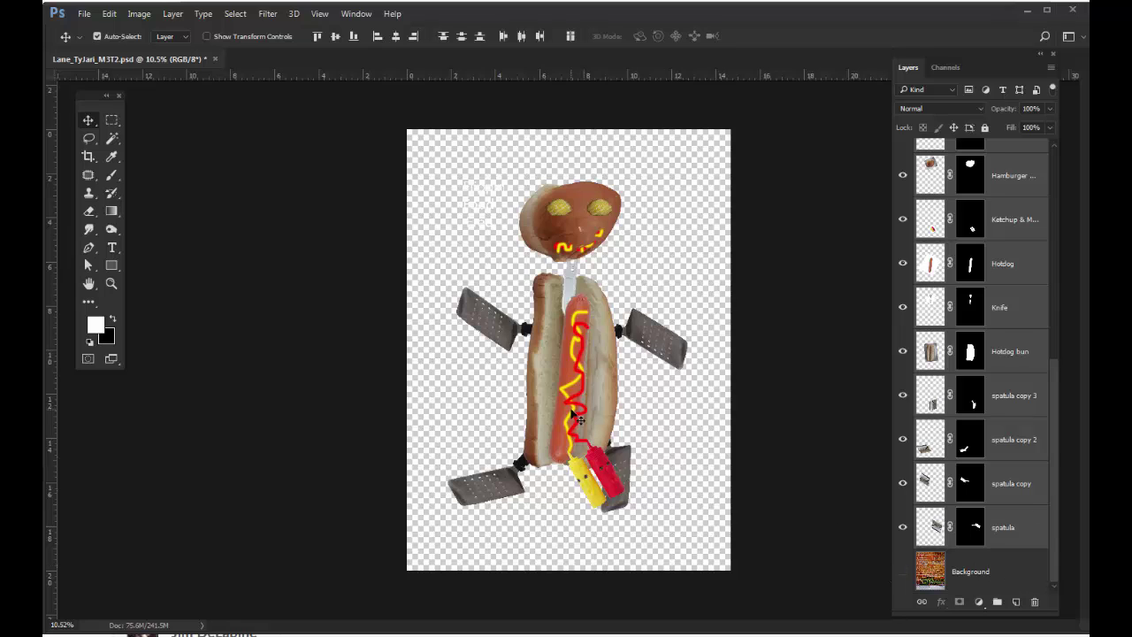
Step: Add a new Layer 1 above the Background and fill it with white
click(1017, 568)
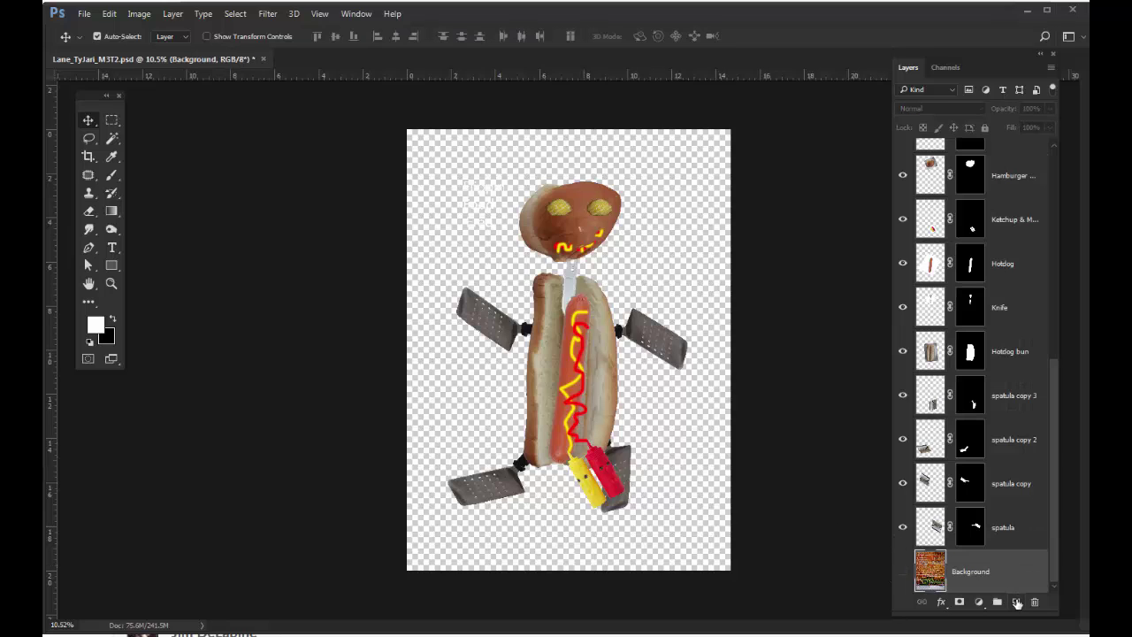
click(1017, 602)
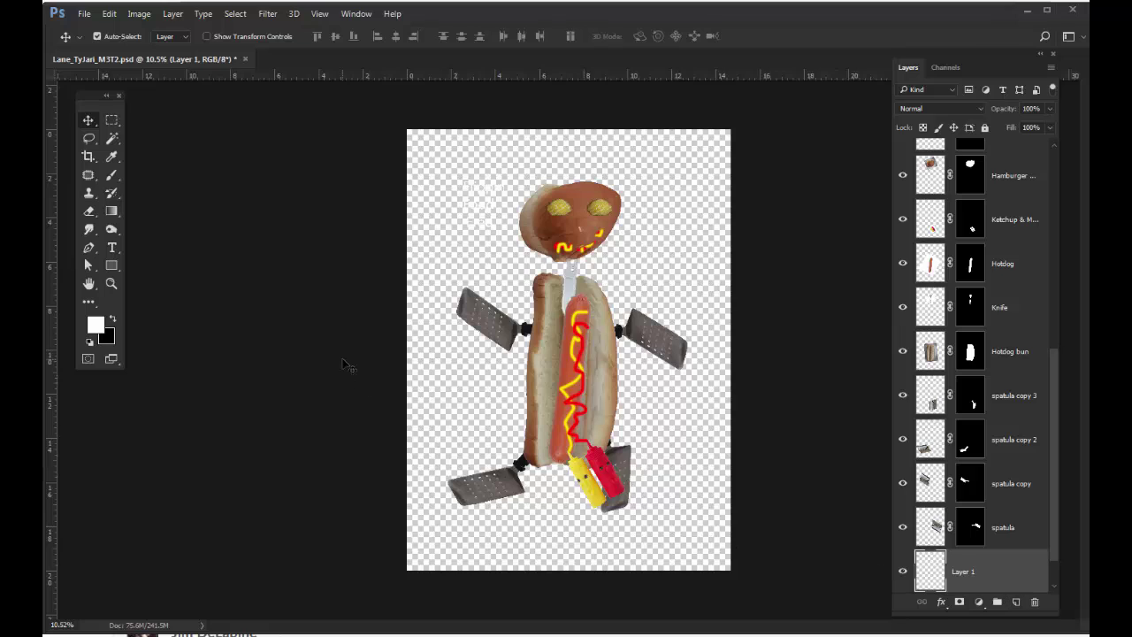
key(alt+BackSpace)
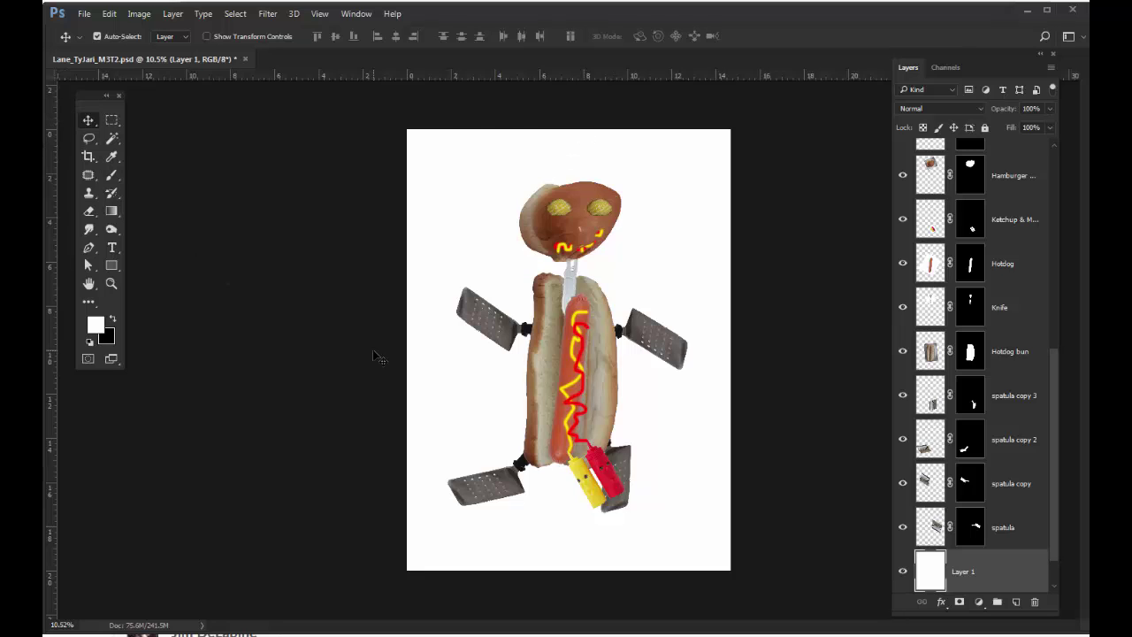
Step: Crop with the W x H x Resolution preset to 8 in × 10 in at 300 px/in
click(88, 157)
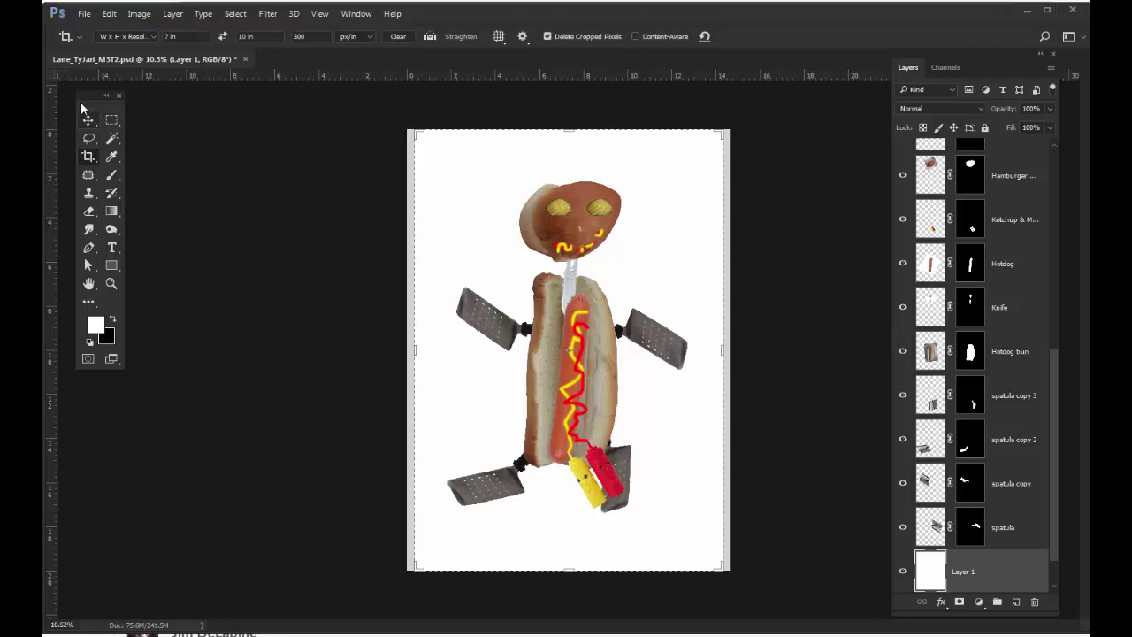
drag(95, 96, 170, 143)
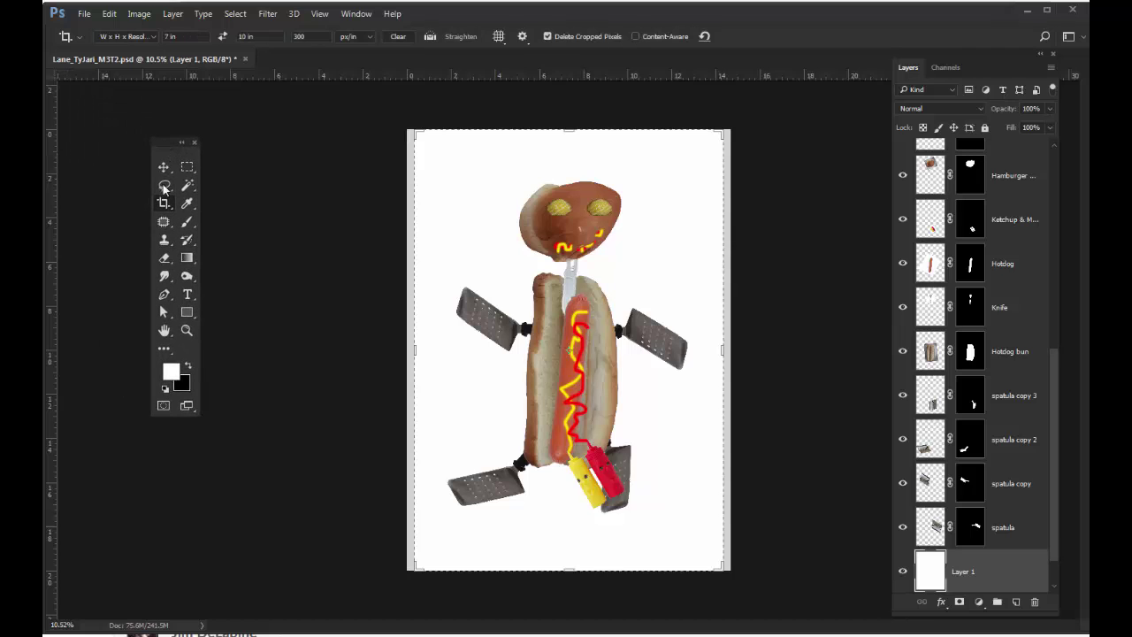
click(156, 40)
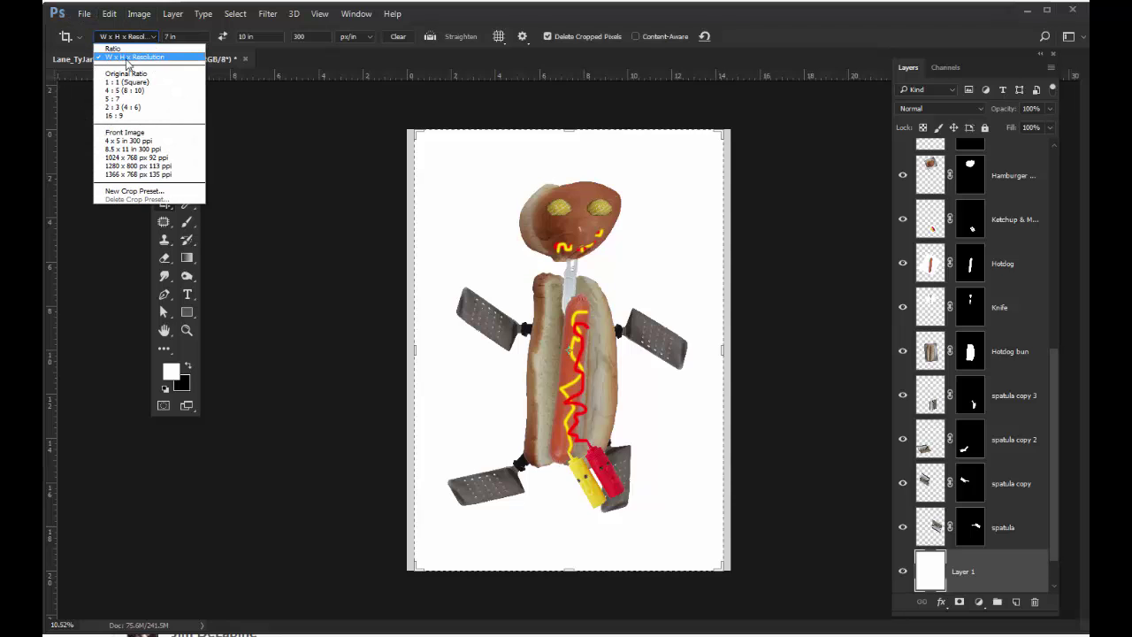
click(158, 40)
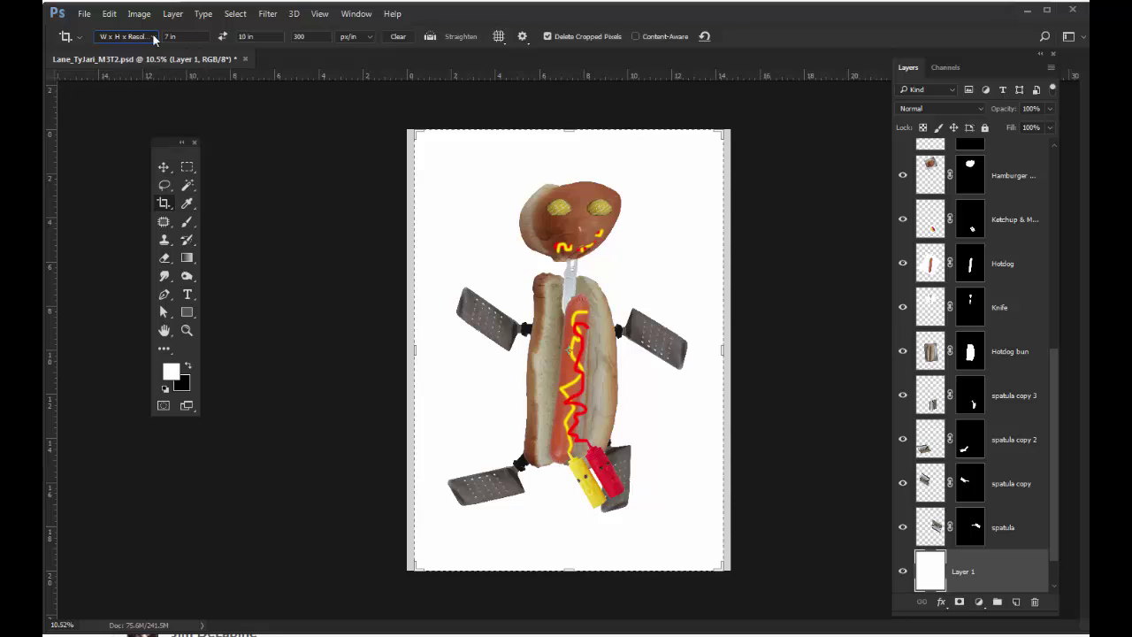
click(191, 36)
text(8)
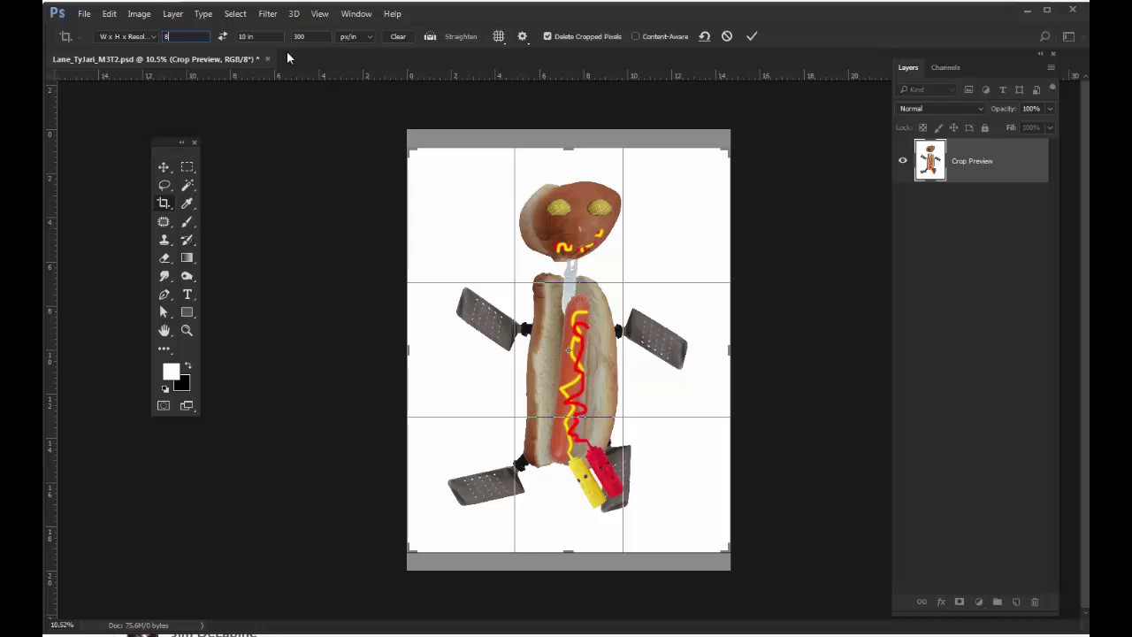
click(752, 37)
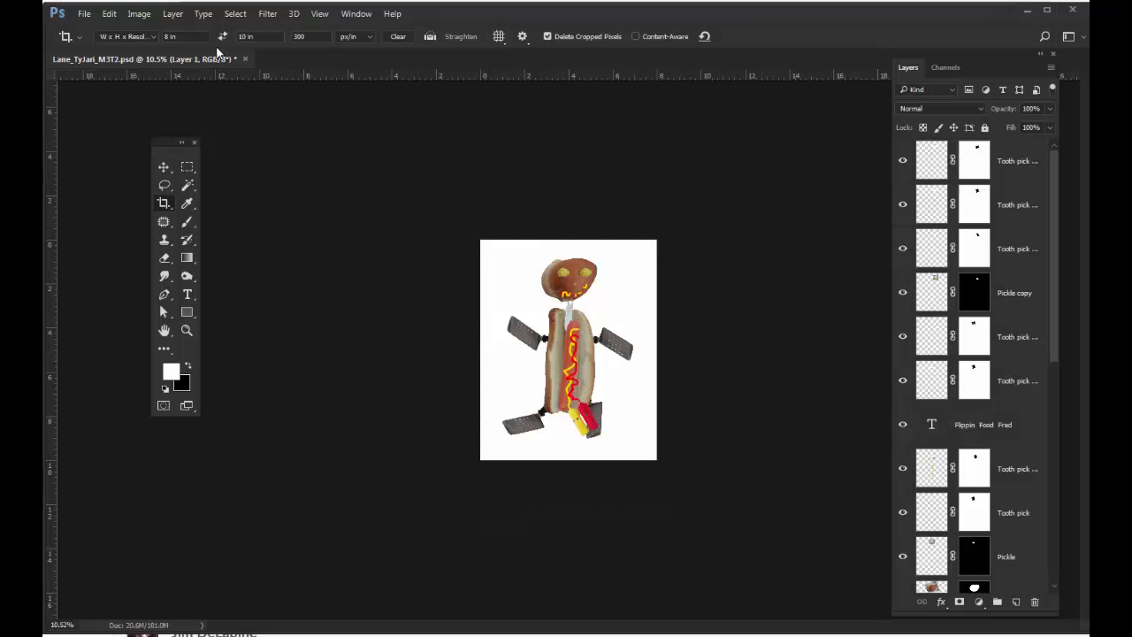
click(139, 13)
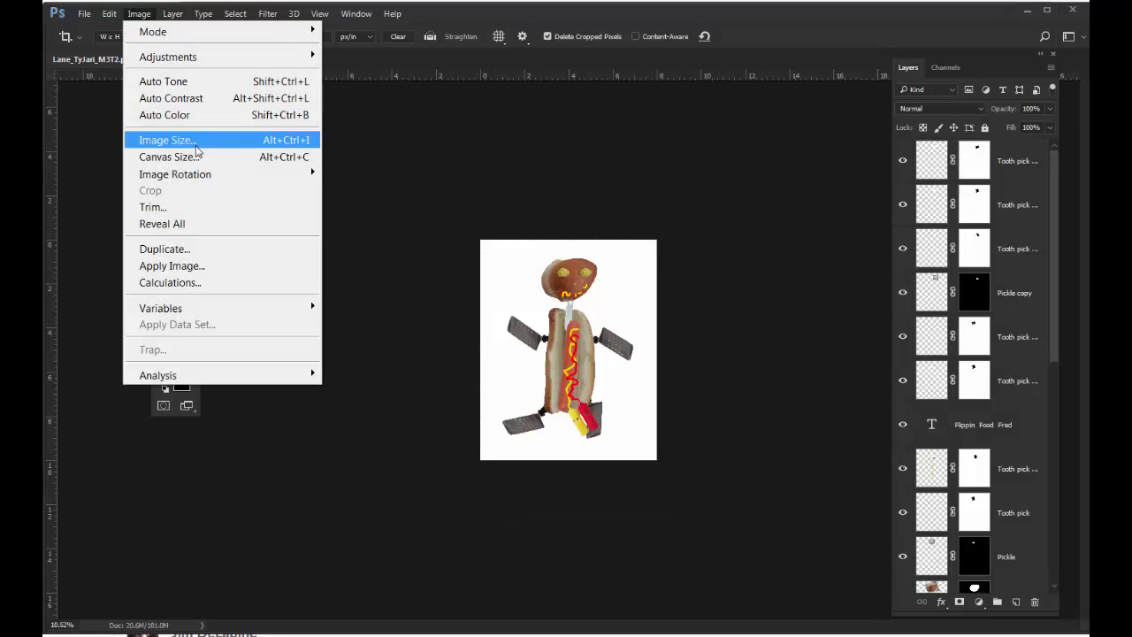
click(190, 139)
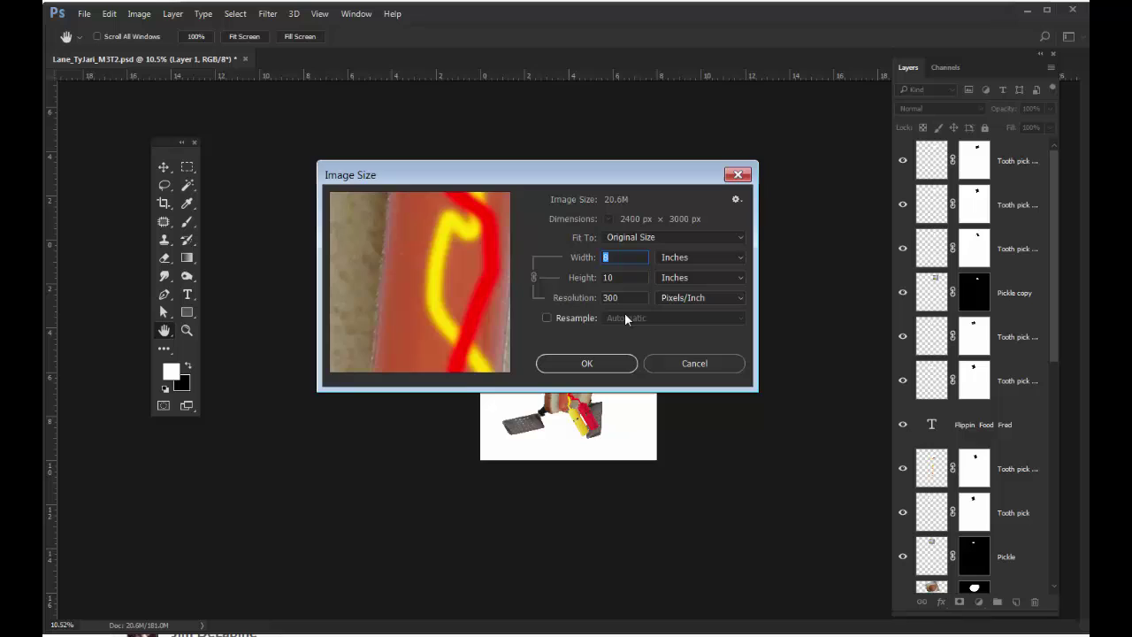
click(694, 364)
key(c)
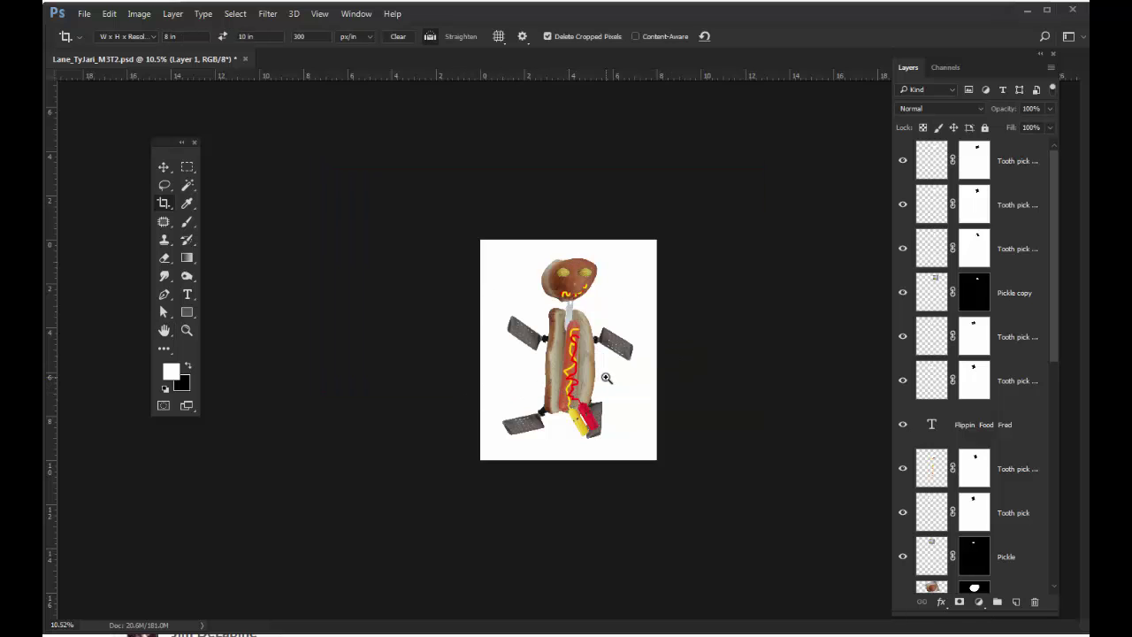
ctrl+click(584, 381)
ctrl+click(605, 378)
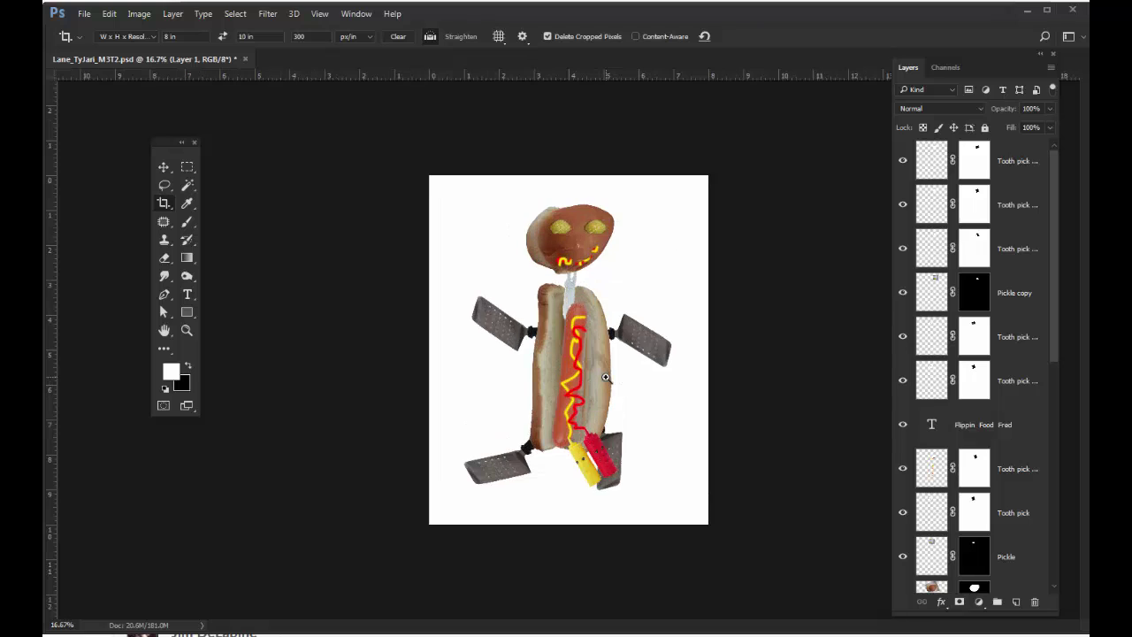
ctrl+click(605, 377)
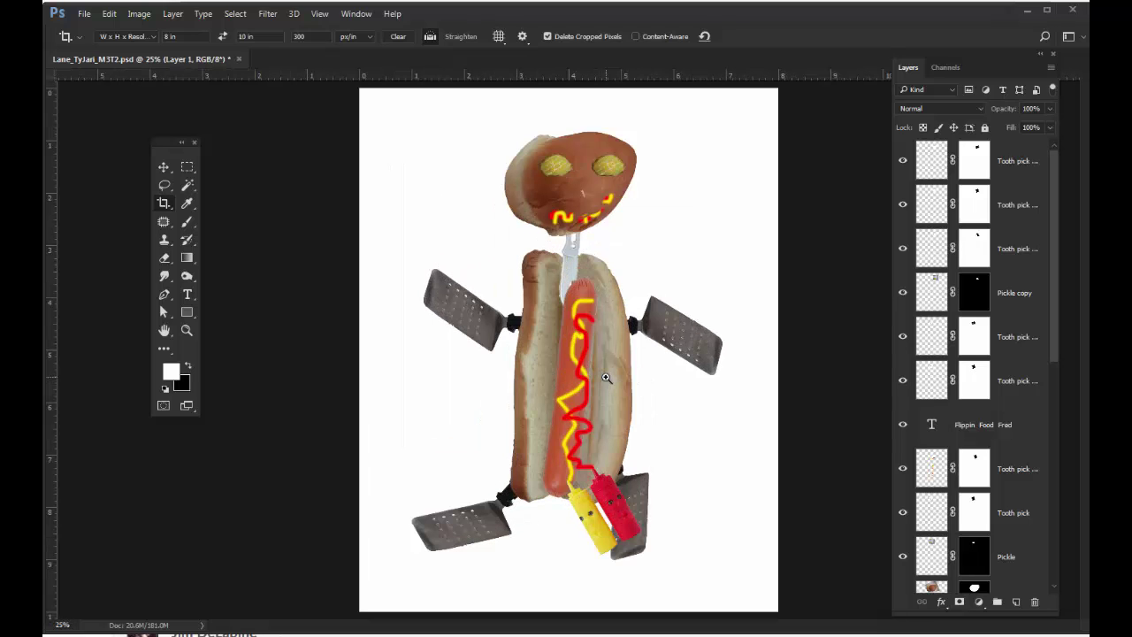
click(162, 169)
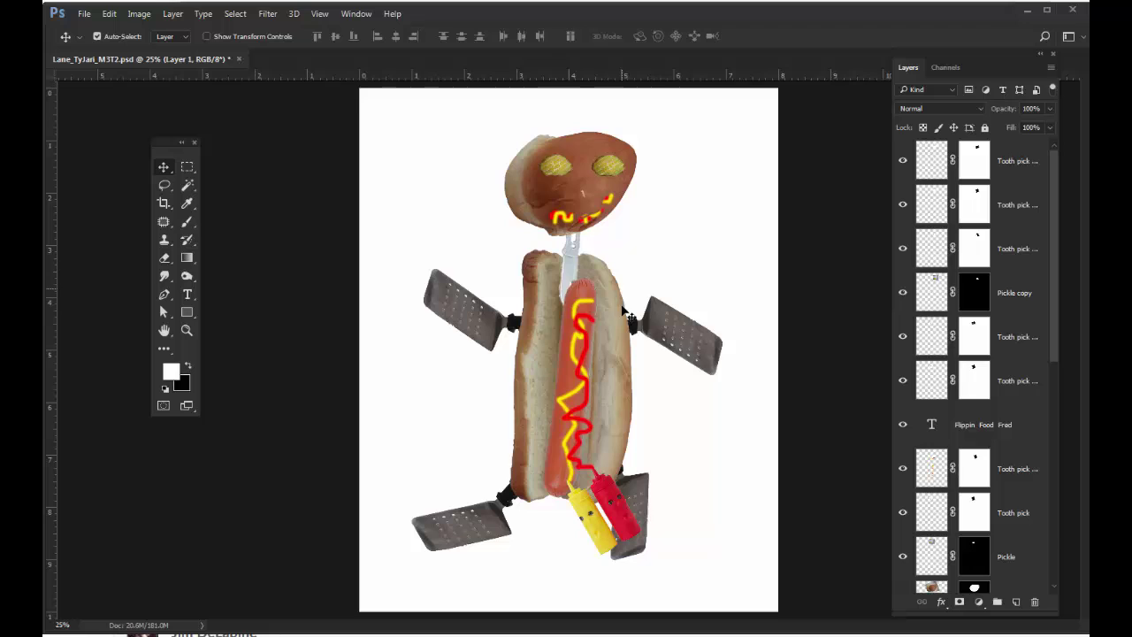
Step: Move the spatula layer above Hotdog bun and nudge the right arm slightly right
click(673, 332)
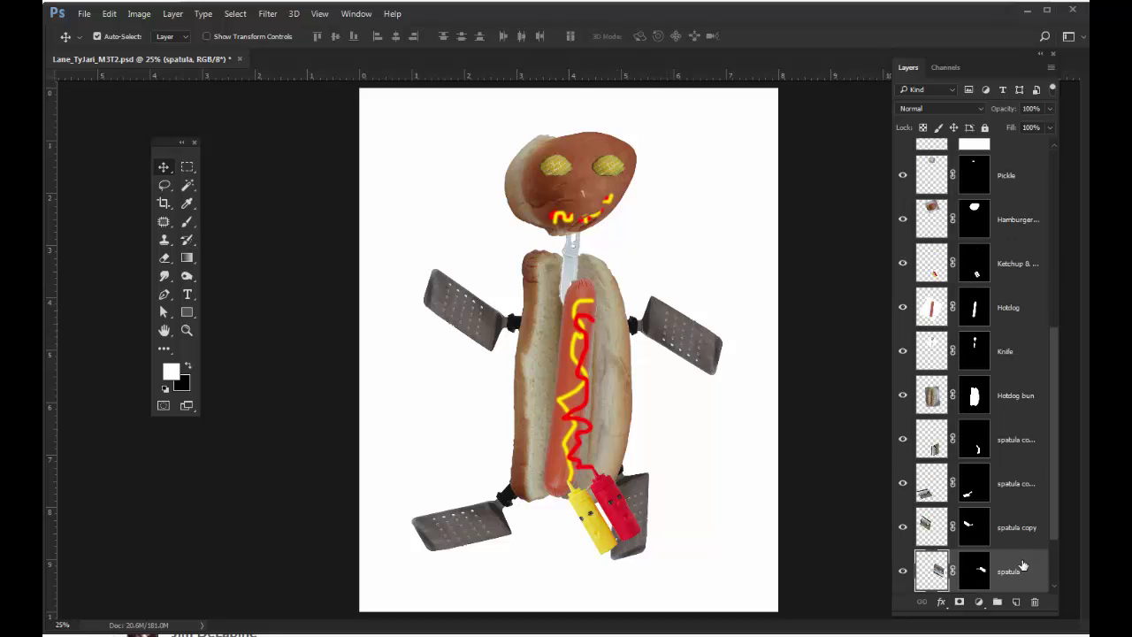
drag(1025, 566, 1016, 332)
drag(651, 326, 660, 327)
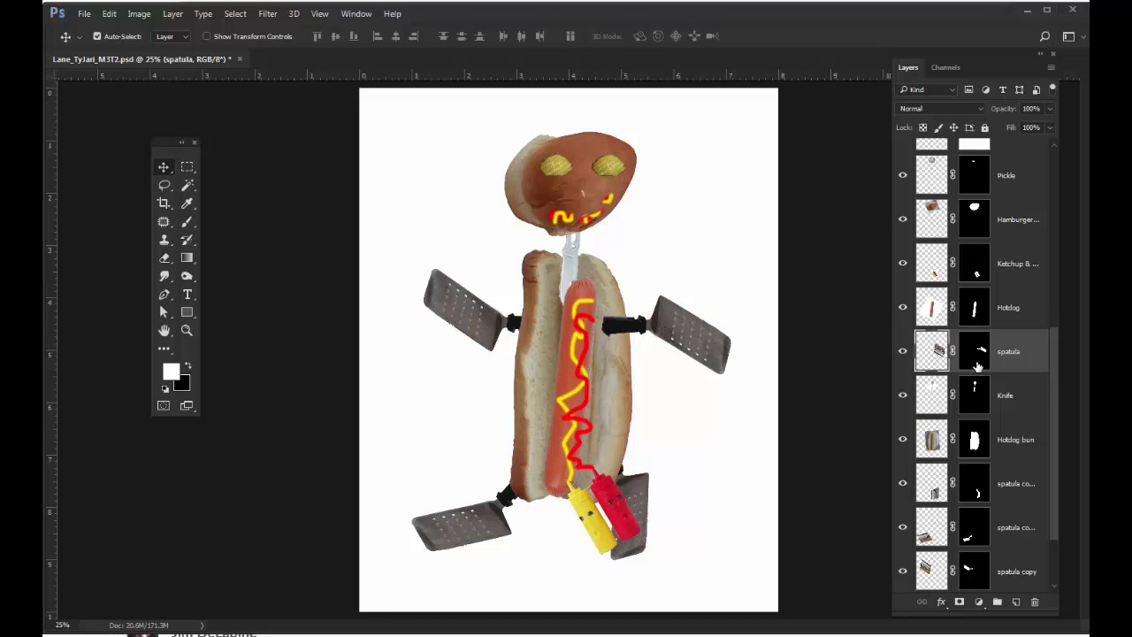
Step: Target the spatula layer's mask with black as the painting colour and the Brush tool
click(974, 368)
key(x)
click(187, 221)
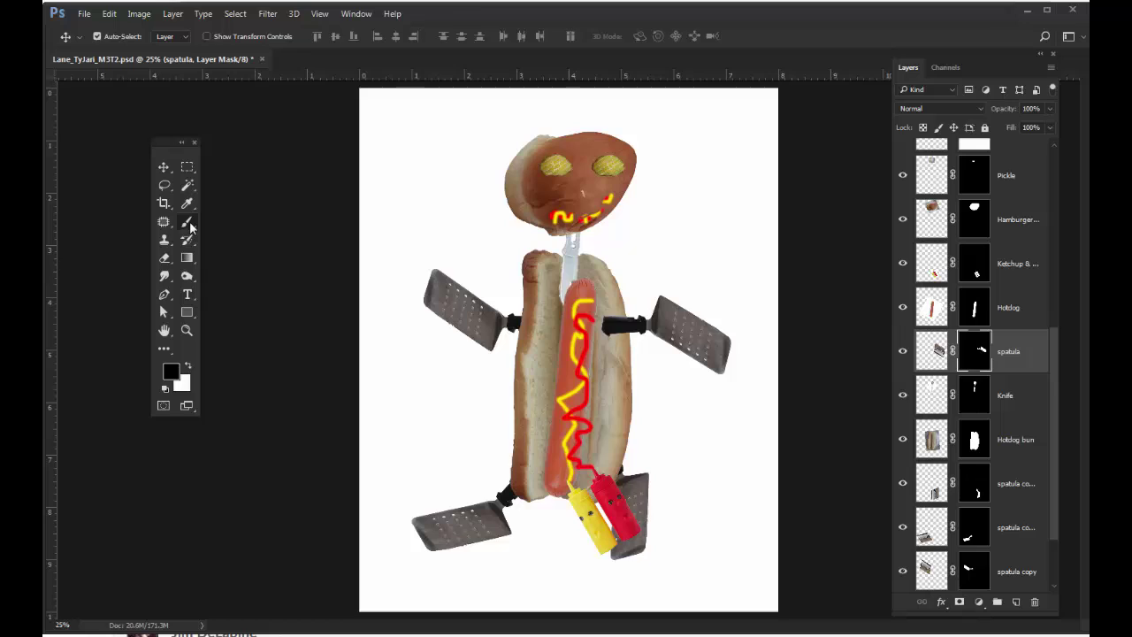